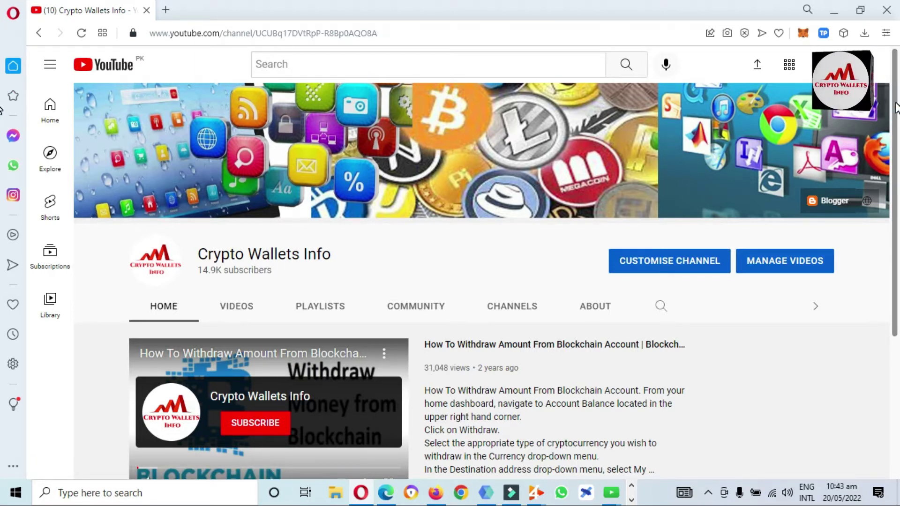
Step: Unlock the Token Pocket wallet with its password to show Account 1 on Ethereum Mainnet
{"action": "scroll", "coordinate": [2, 286], "scroll_direction": "down", "scroll_amount": 4}
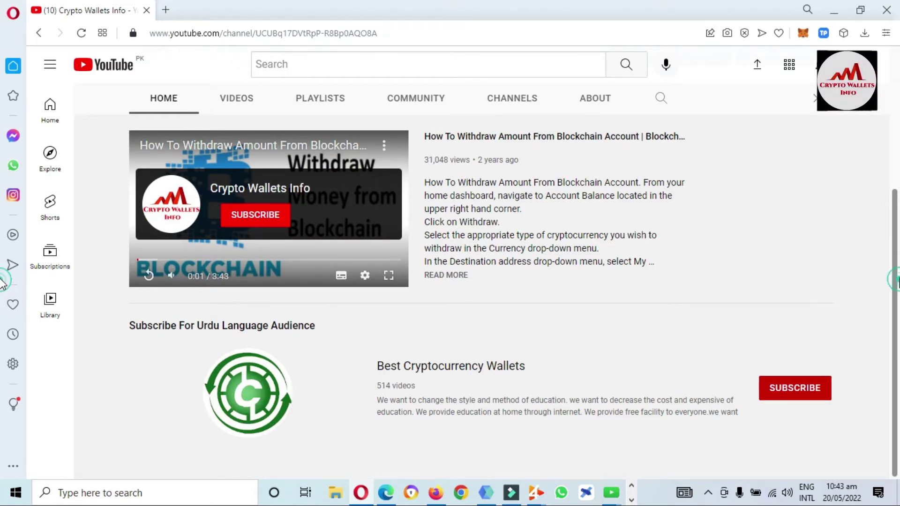
{"action": "left_click_drag", "start_coordinate": [896, 285], "coordinate": [895, 169]}
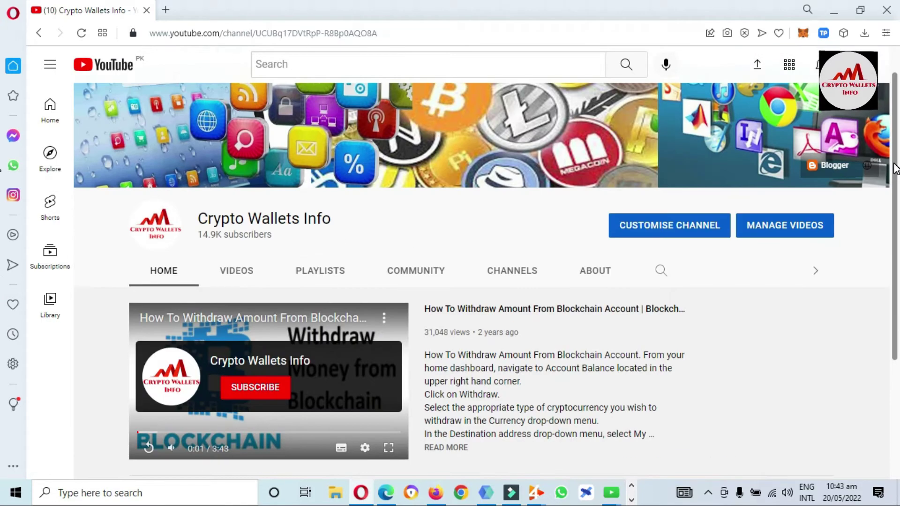
{"action": "left_click", "coordinate": [824, 34]}
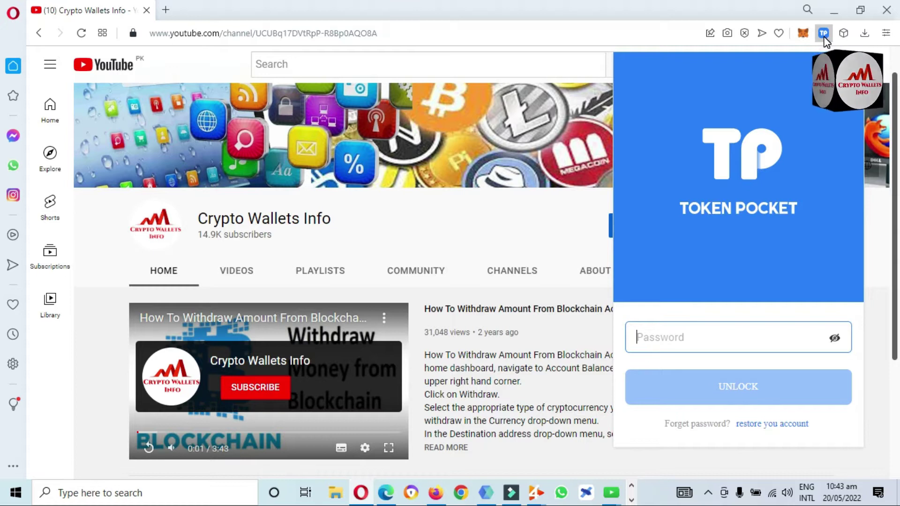
{"action": "type", "text": "1234"}
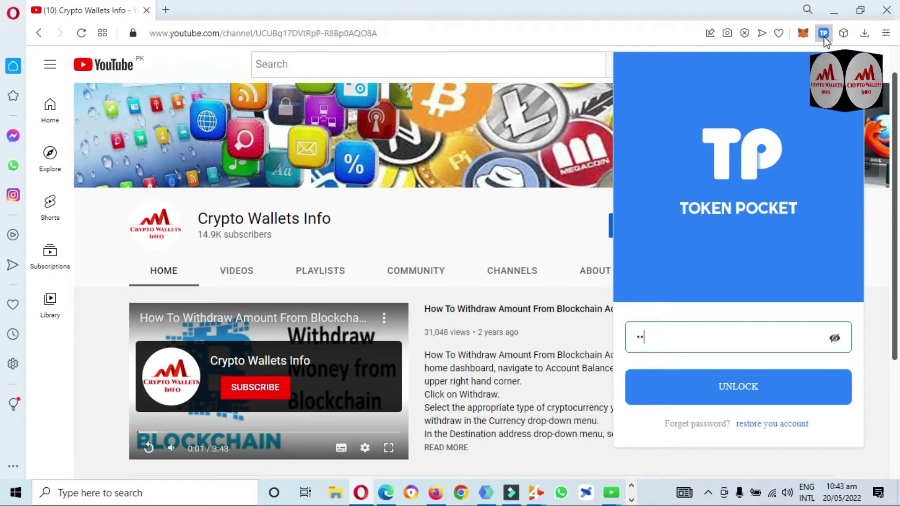
{"action": "type", "text": "567"}
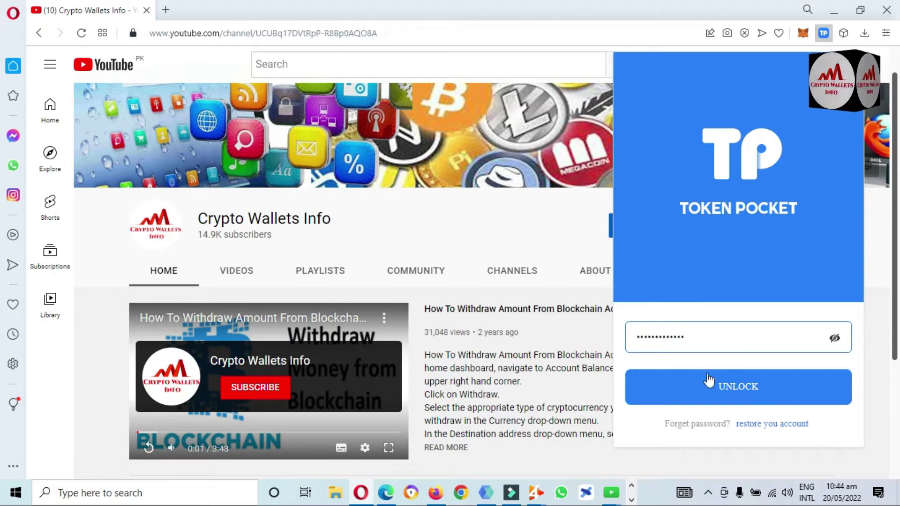
{"action": "left_click", "coordinate": [741, 396]}
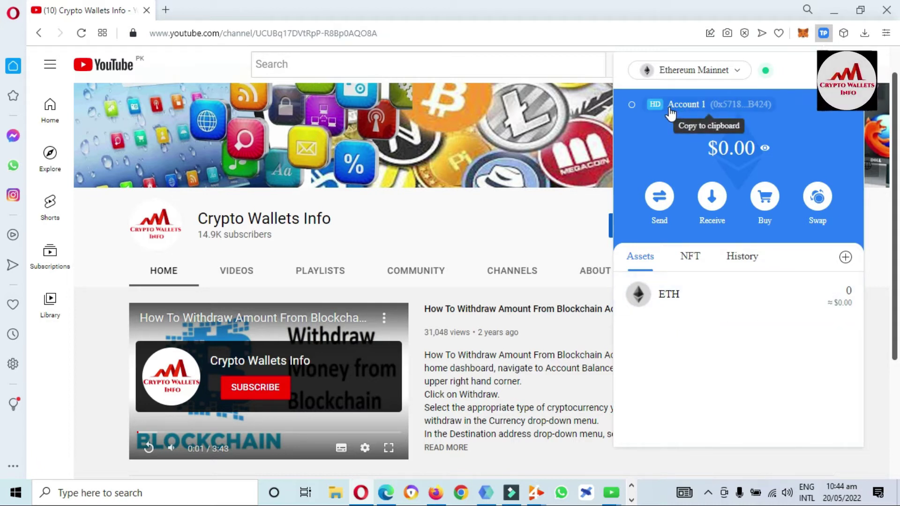
Step: Copy Account 1's address and start creating a new account from the account list
{"action": "left_click", "coordinate": [700, 115]}
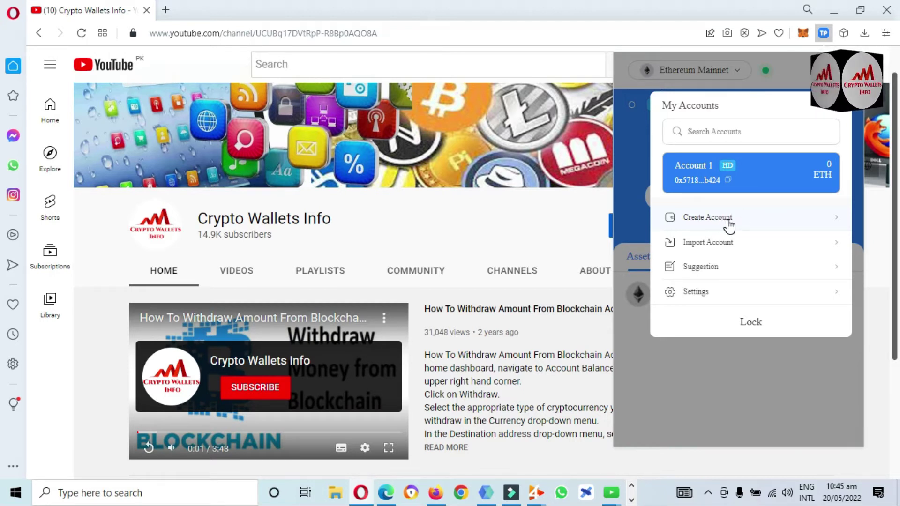
{"action": "left_click", "coordinate": [710, 226]}
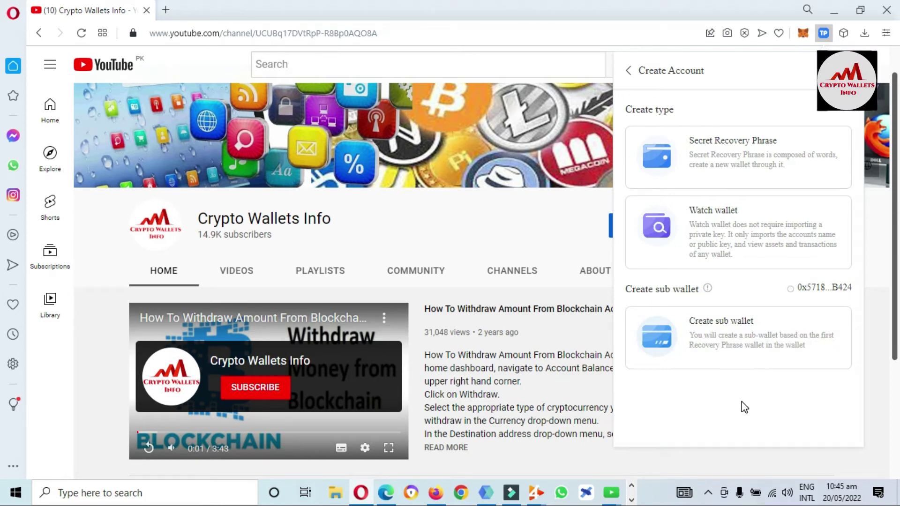
Step: Create a sub wallet based on Account 1's wallet, keeping the default name Account 2
{"action": "mouse_move", "coordinate": [708, 294]}
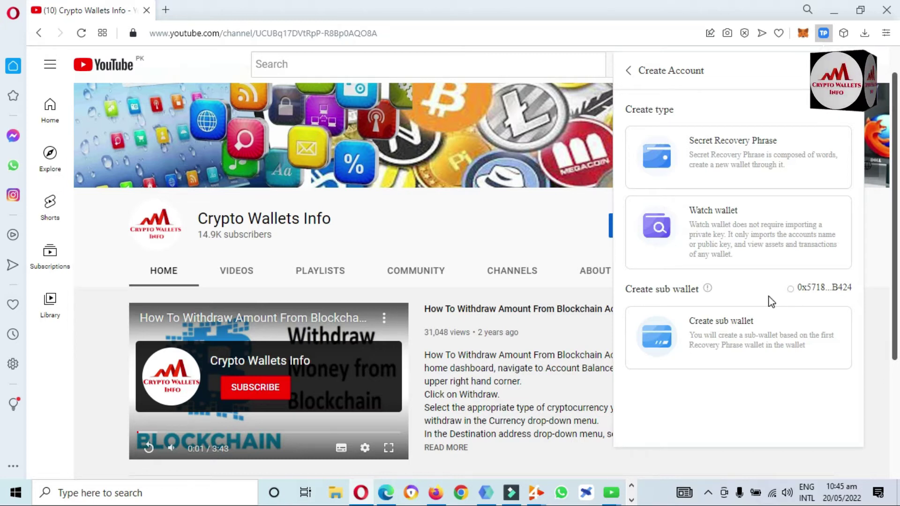
{"action": "left_click", "coordinate": [791, 291]}
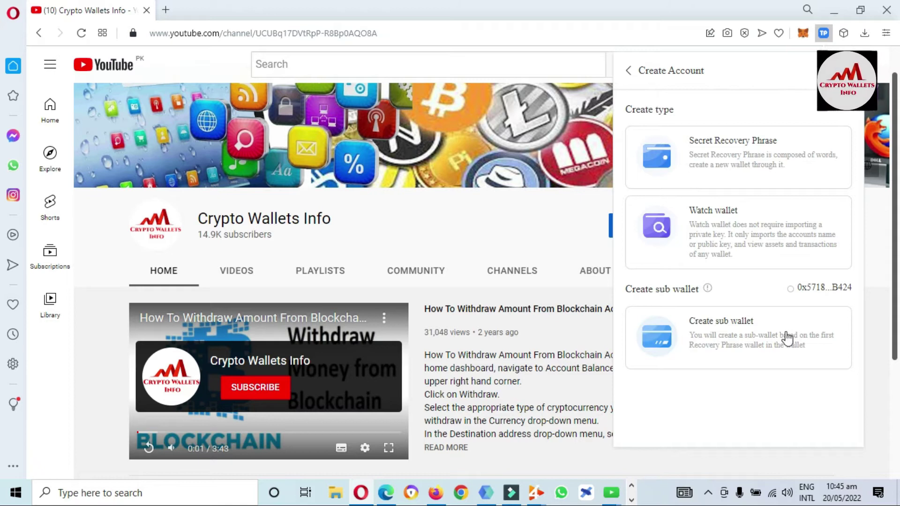
{"action": "left_click", "coordinate": [774, 346]}
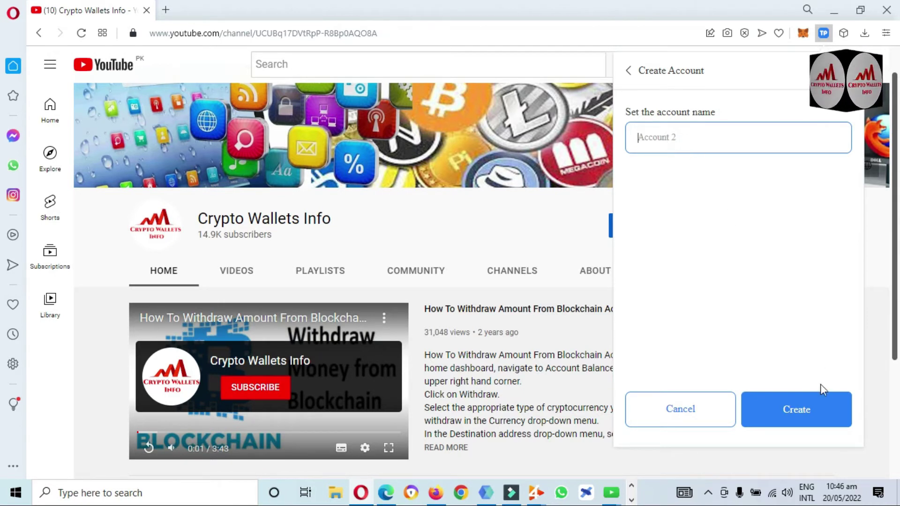
{"action": "left_click", "coordinate": [794, 414]}
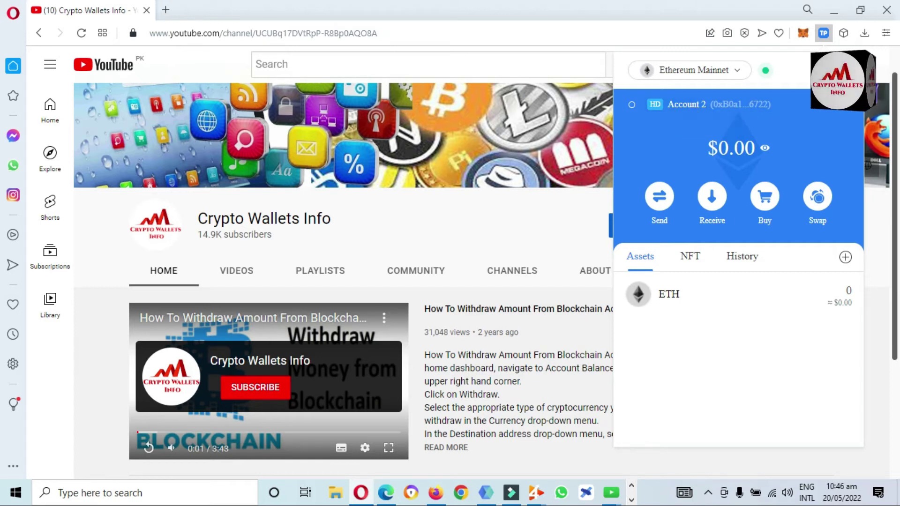
Step: Open the account list showing Account 1 and Account 2 and begin another new account
{"action": "left_click", "coordinate": [687, 104]}
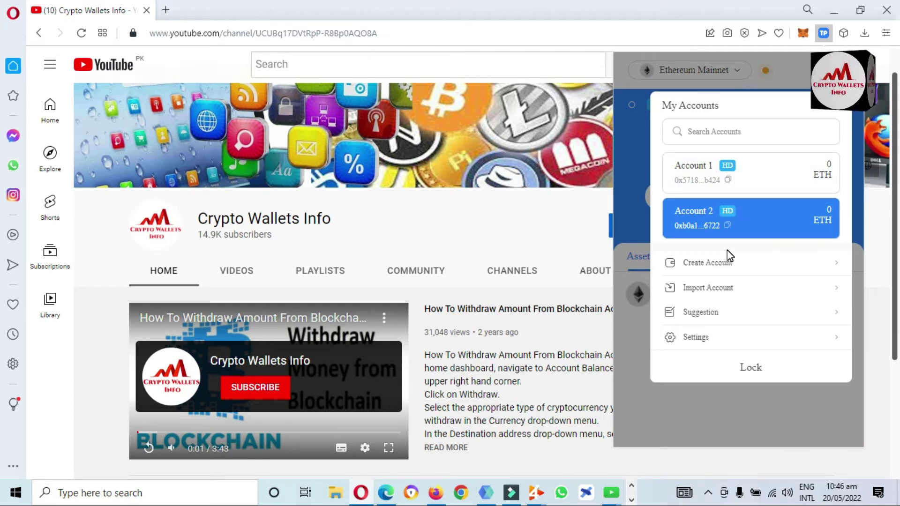
{"action": "left_click", "coordinate": [711, 262]}
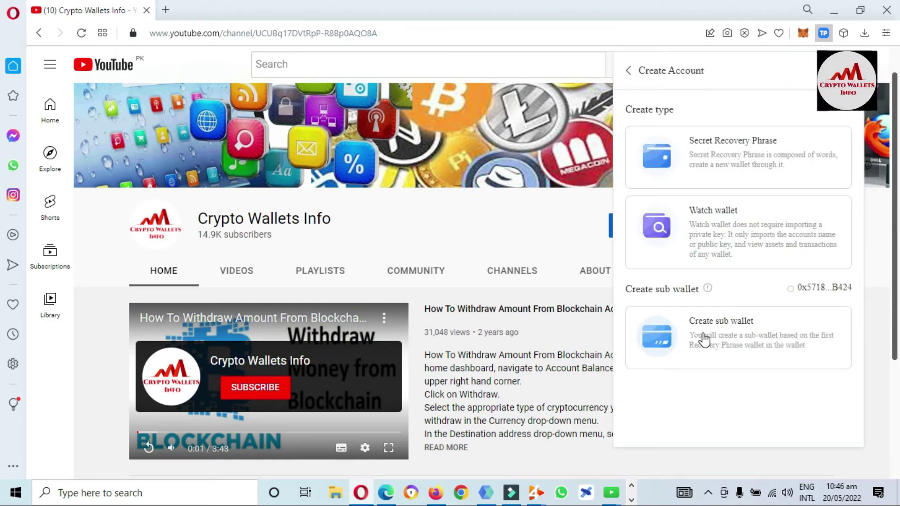
Step: Create a sub wallet named 'Token Pocket wallet 3' and open the account list
{"action": "left_click", "coordinate": [717, 339]}
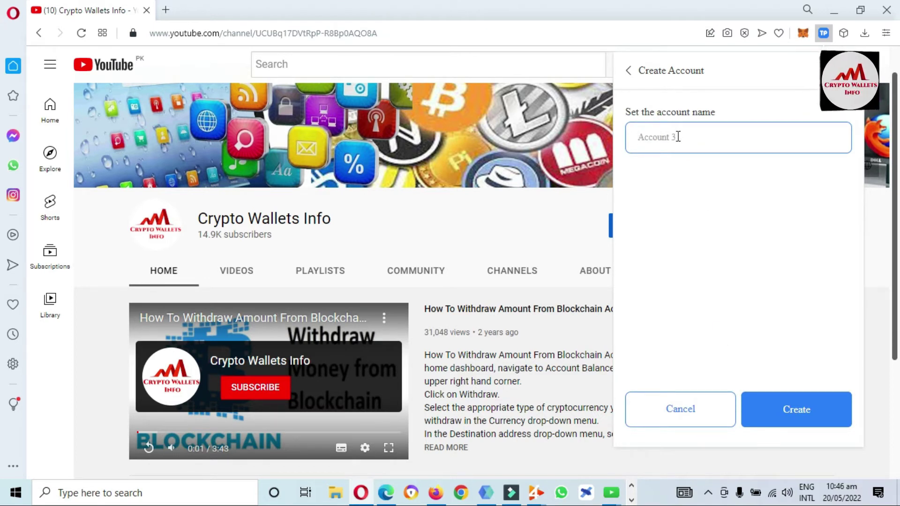
{"action": "type", "text": "Token "}
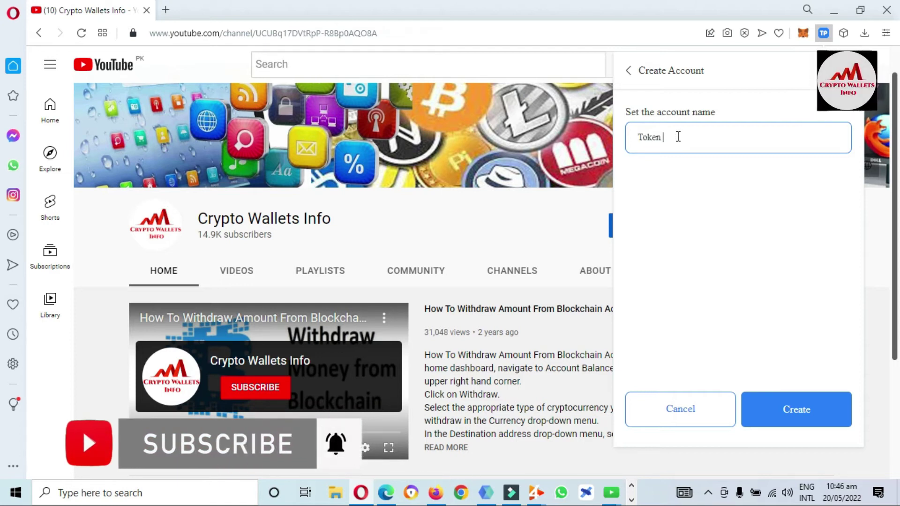
{"action": "type", "text": "Po"}
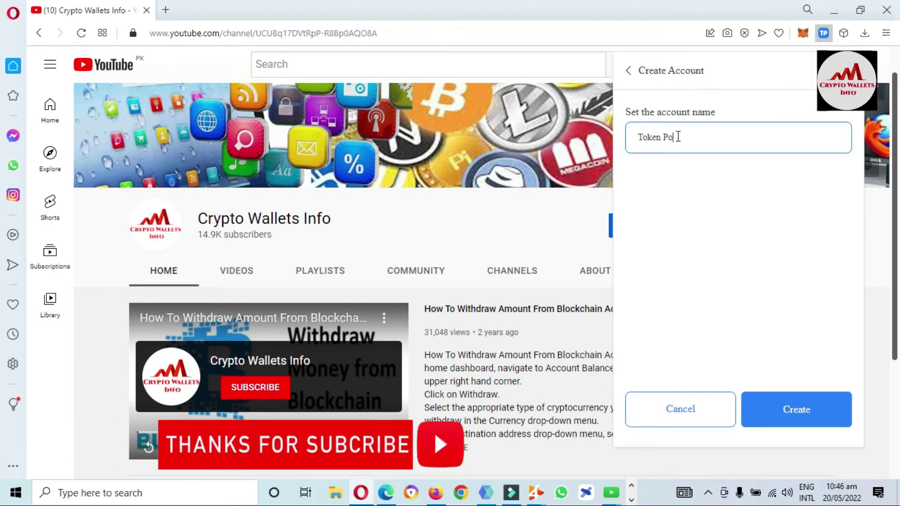
{"action": "type", "text": "cket wallet  3"}
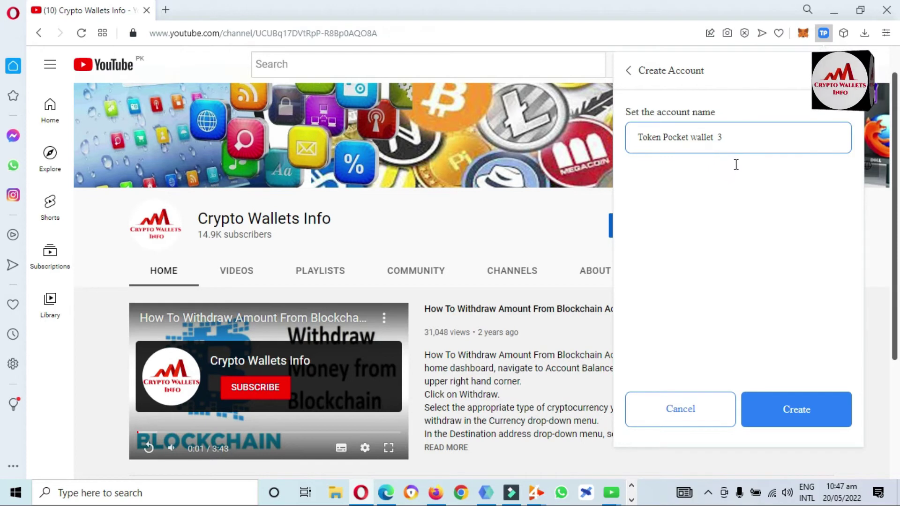
{"action": "left_click", "coordinate": [797, 410]}
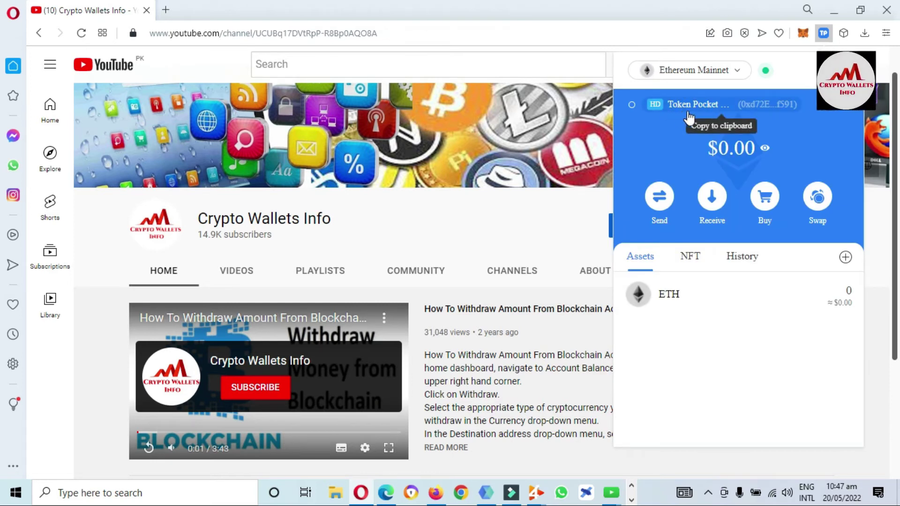
{"action": "left_click", "coordinate": [693, 105]}
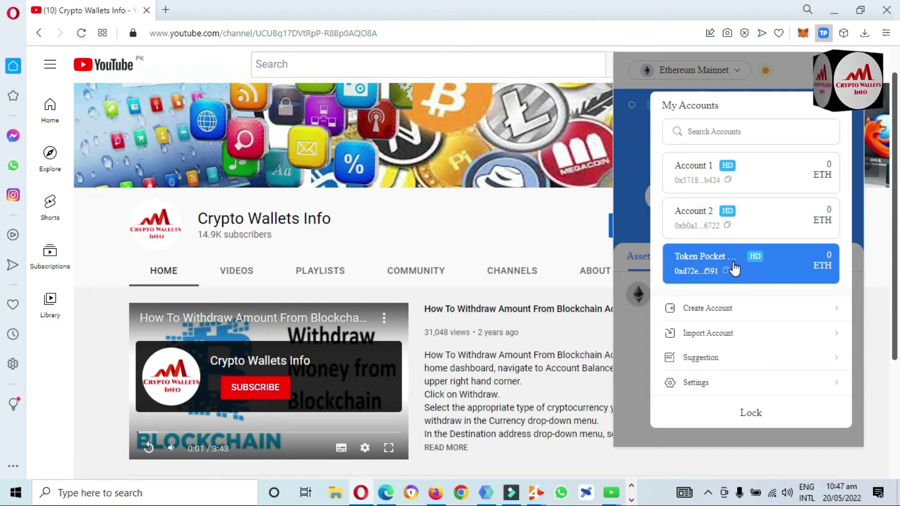
Step: Create a fourth sub wallet, naming it after the user with a 'wallet no' suffix
{"action": "left_click", "coordinate": [707, 317]}
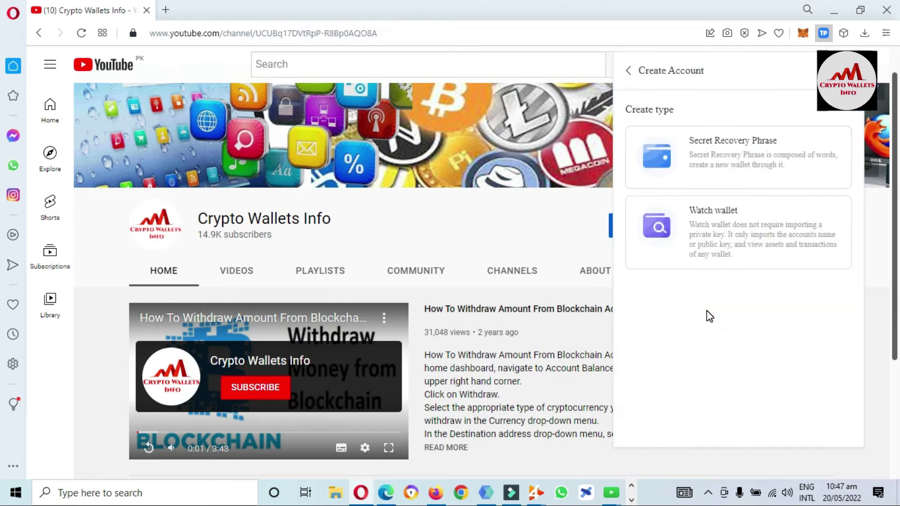
{"action": "left_click", "coordinate": [704, 343]}
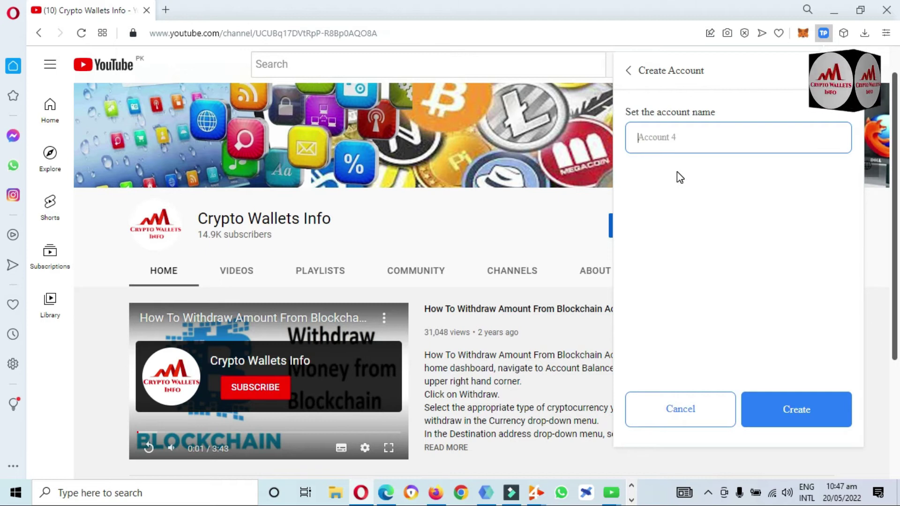
{"action": "type", "text": "Farooq"}
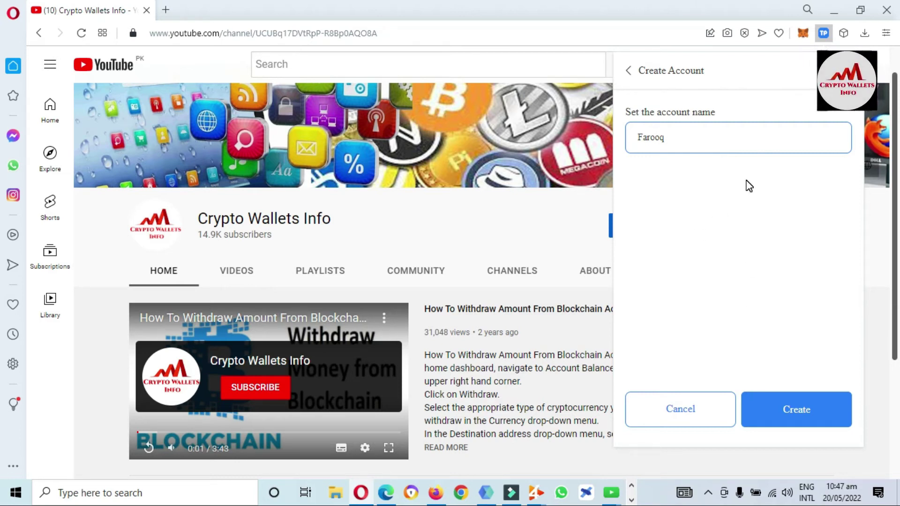
{"action": "type", "text": "wallet n"}
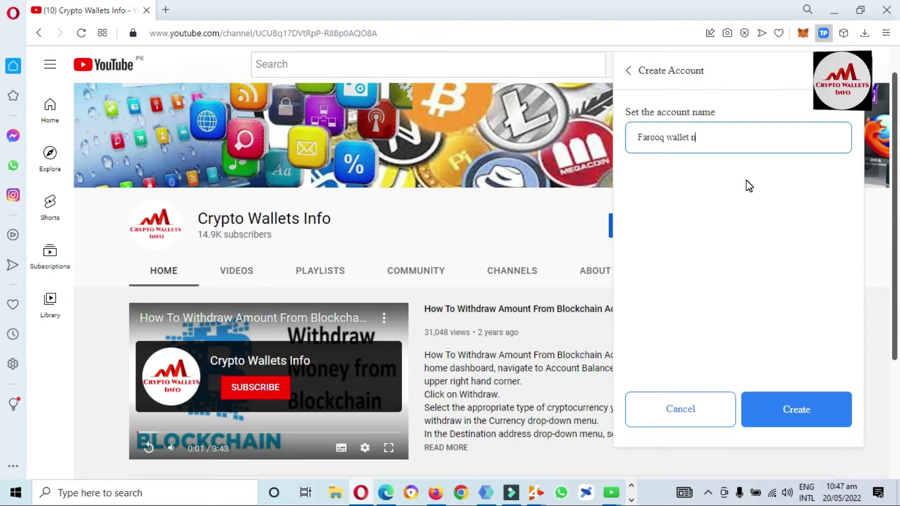
{"action": "type", "text": "o 2"}
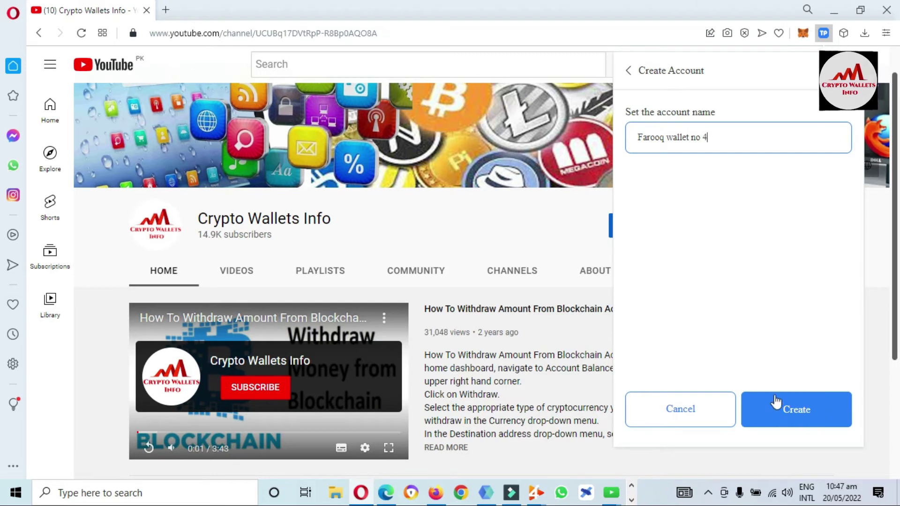
{"action": "left_click", "coordinate": [800, 411]}
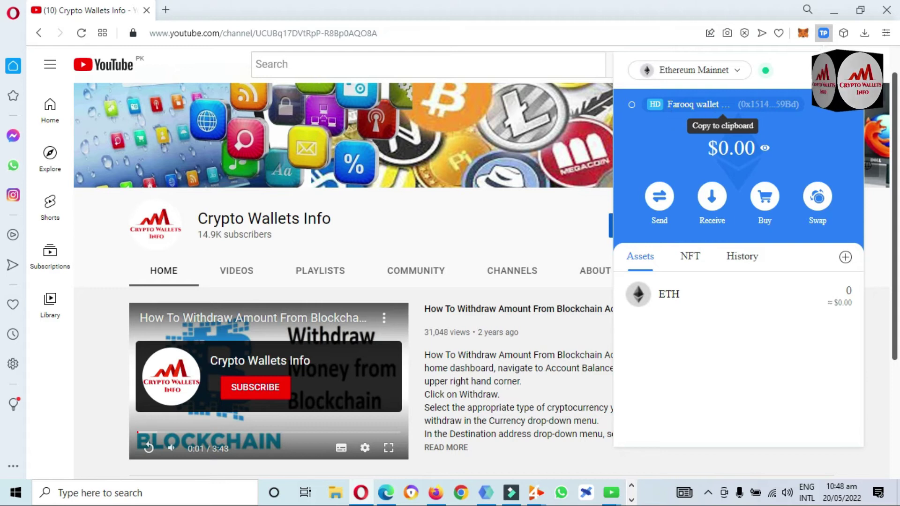
Step: Switch the active account to the Token Pocket wallet, then back to Account 1
{"action": "left_click", "coordinate": [708, 107]}
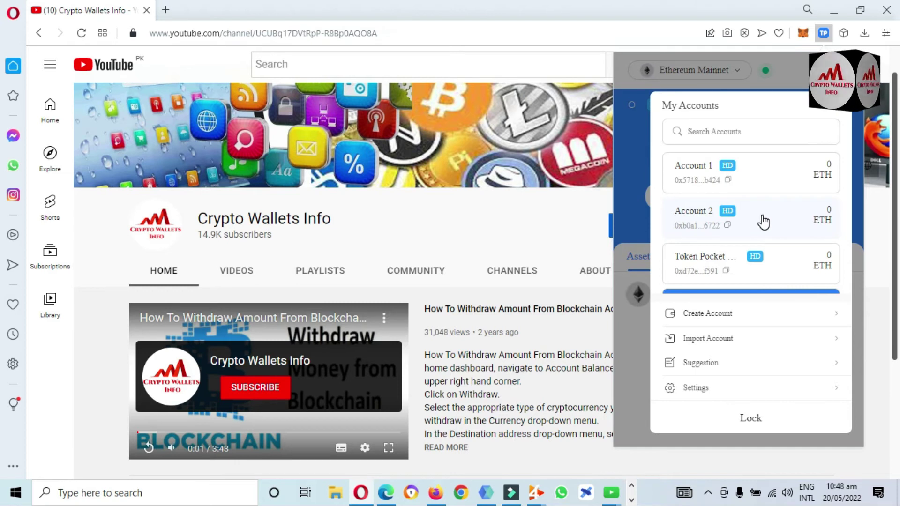
{"action": "left_click", "coordinate": [724, 261]}
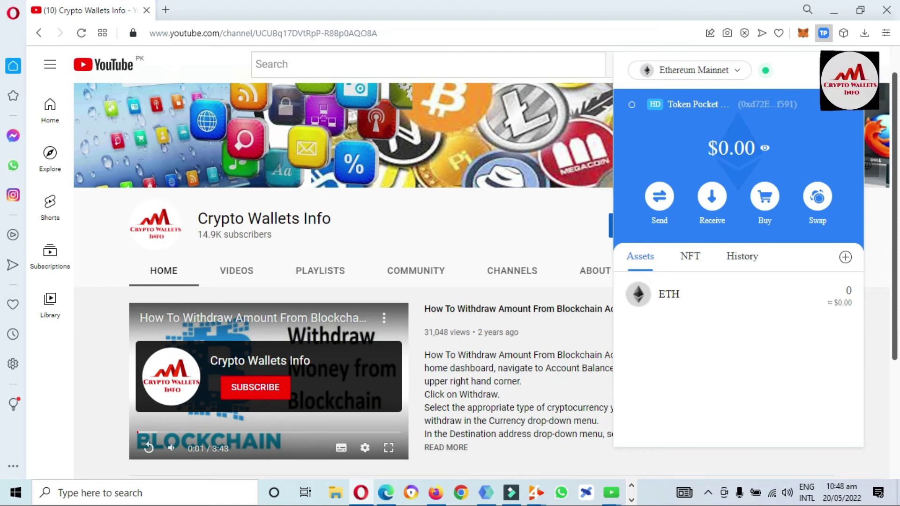
{"action": "left_click", "coordinate": [698, 104]}
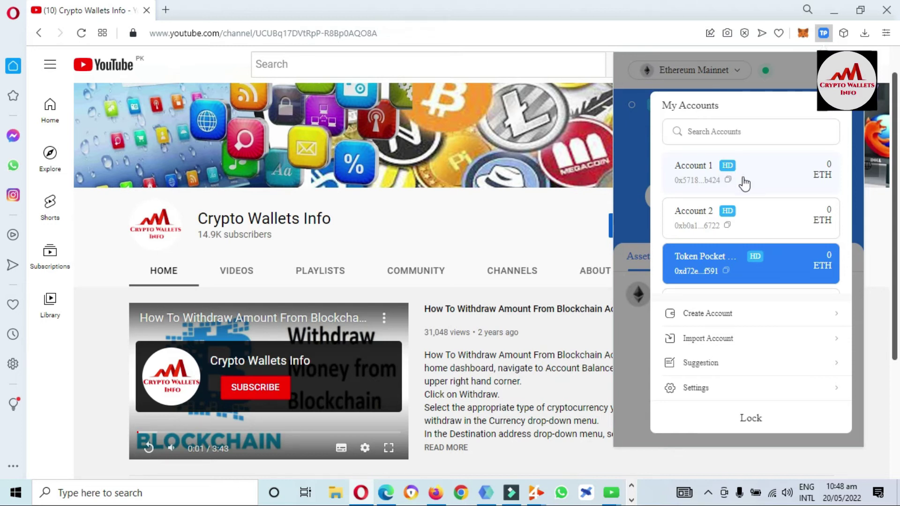
{"action": "left_click", "coordinate": [717, 166]}
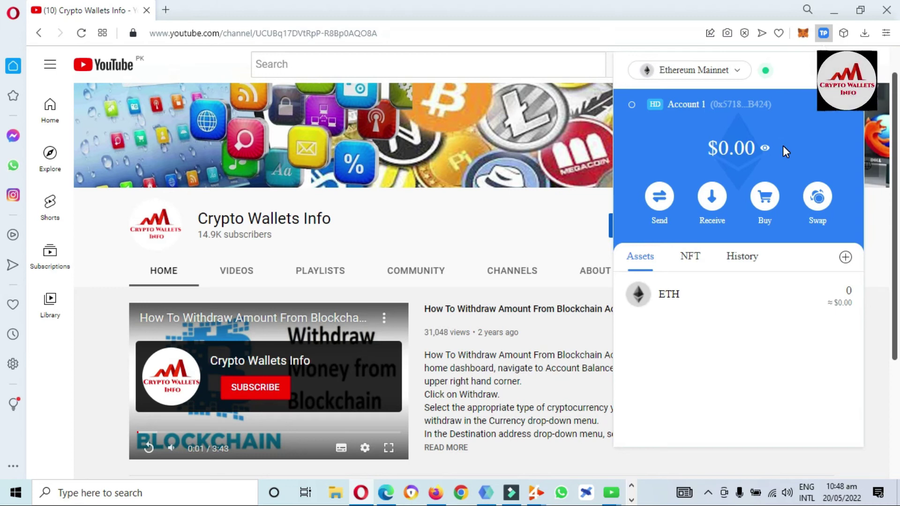
Step: Choose Export Recovery Phrase for Account 1 and confirm the wallet password
{"action": "left_click", "coordinate": [851, 112]}
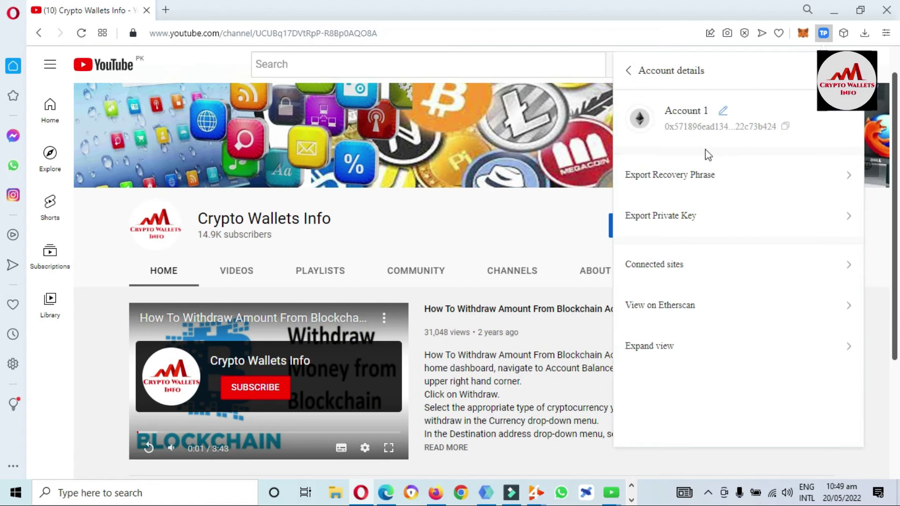
{"action": "left_click", "coordinate": [672, 180]}
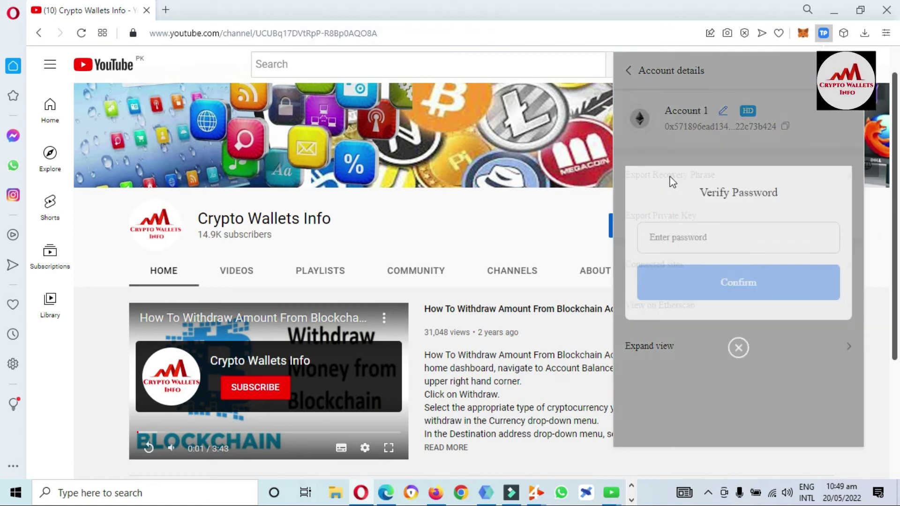
{"action": "left_click", "coordinate": [700, 239]}
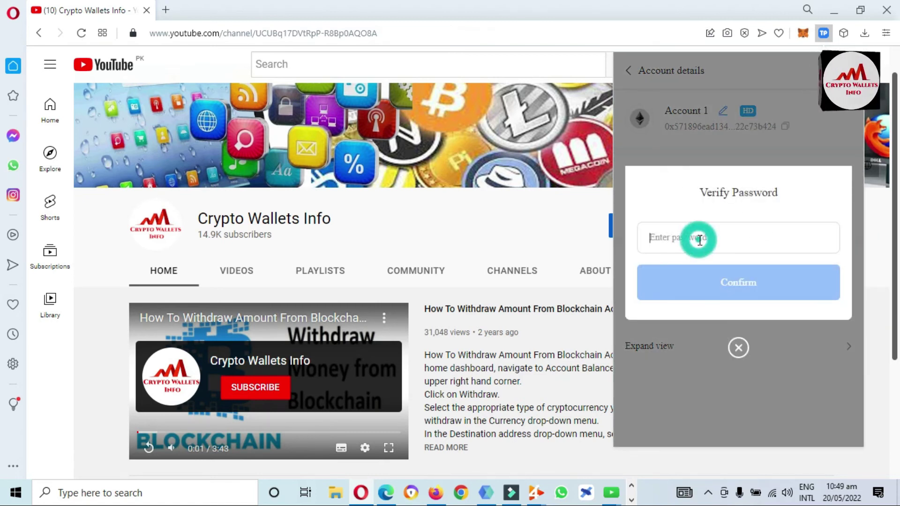
{"action": "type", "text": "a"}
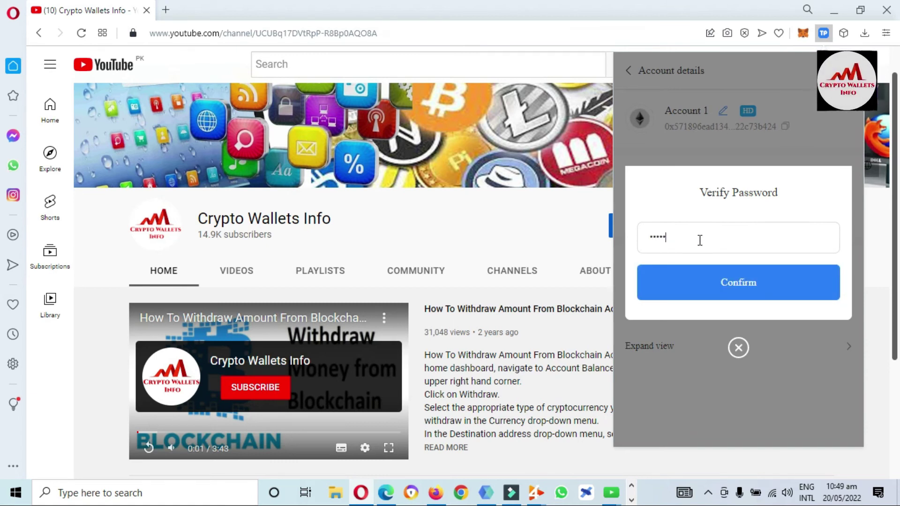
{"action": "type", "text": "••••••"}
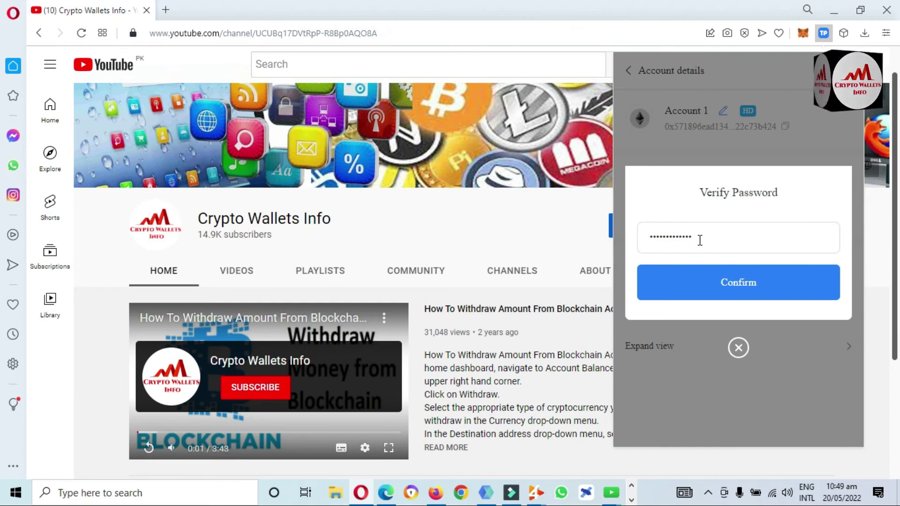
{"action": "left_click", "coordinate": [725, 283]}
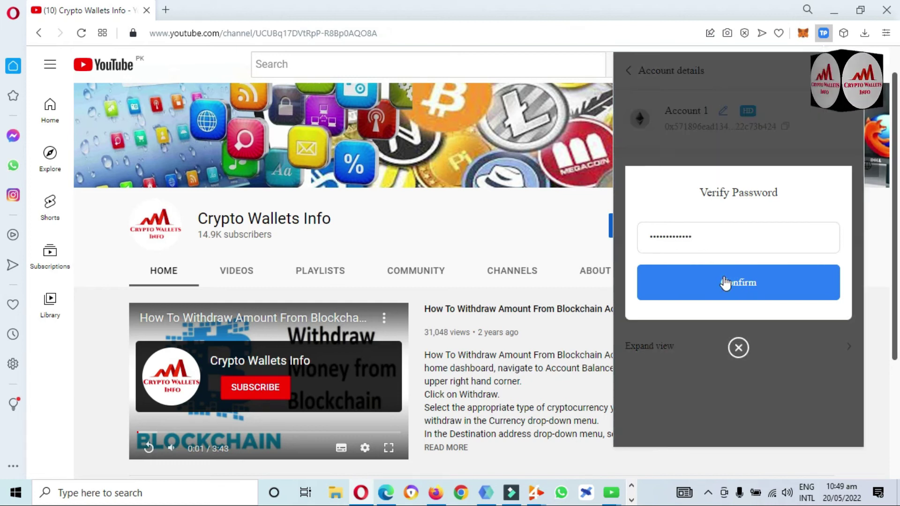
{"action": "left_click", "coordinate": [754, 293]}
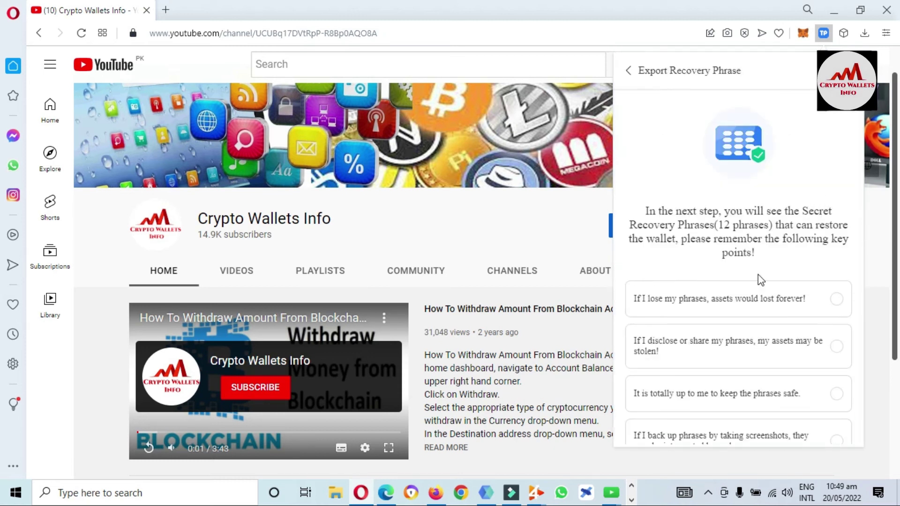
Step: Tick all four recovery-phrase safety key points
{"action": "left_click", "coordinate": [780, 306]}
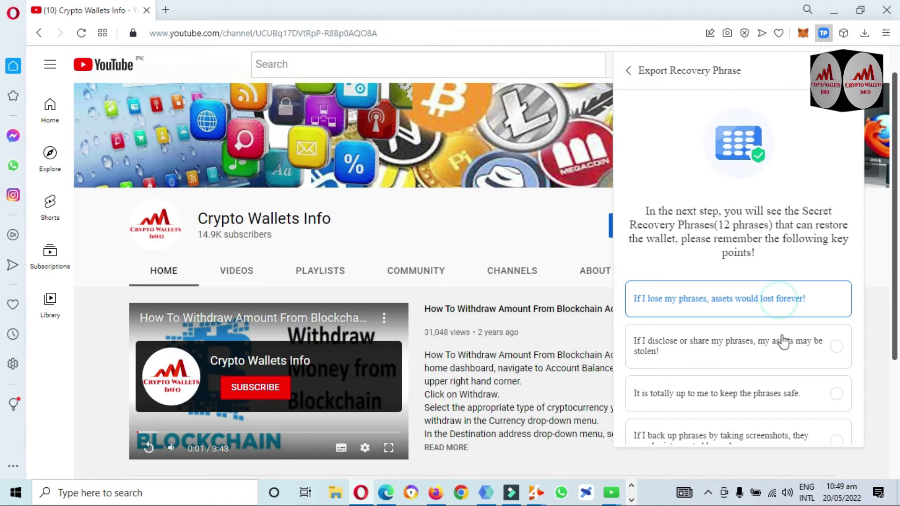
{"action": "left_click", "coordinate": [781, 349]}
{"action": "left_click", "coordinate": [769, 398]}
{"action": "left_click", "coordinate": [772, 435]}
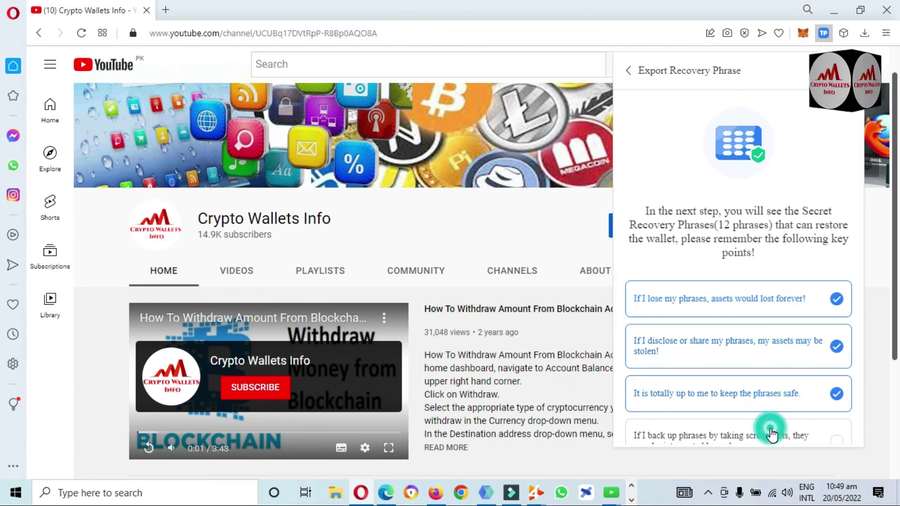
{"action": "scroll", "coordinate": [773, 435], "scroll_direction": "down", "scroll_amount": 2}
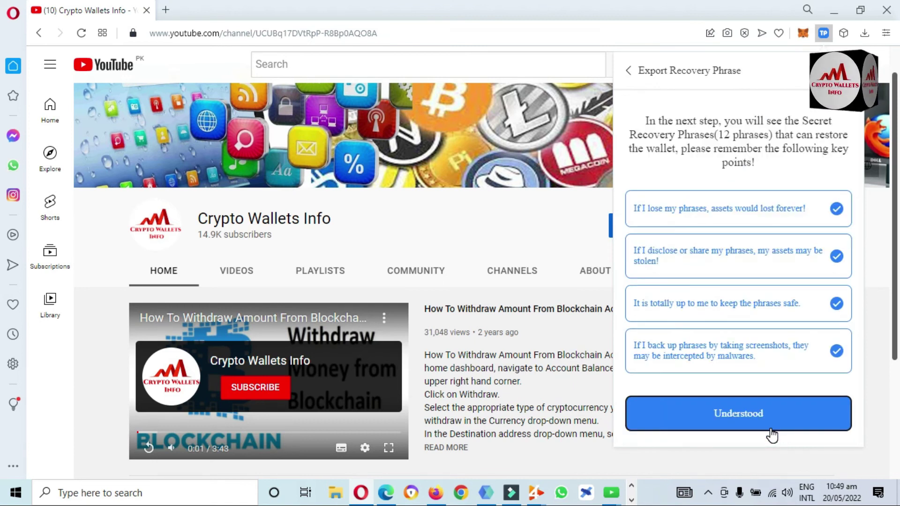
Step: Reveal and select Account 1's 12-word recovery phrase, then return to the key-points page
{"action": "left_click", "coordinate": [759, 420]}
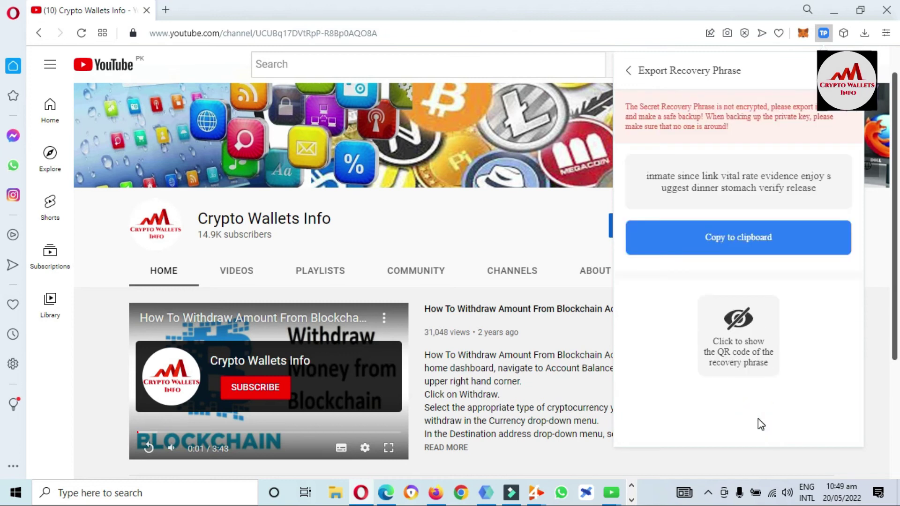
{"action": "left_click_drag", "start_coordinate": [817, 187], "coordinate": [646, 180]}
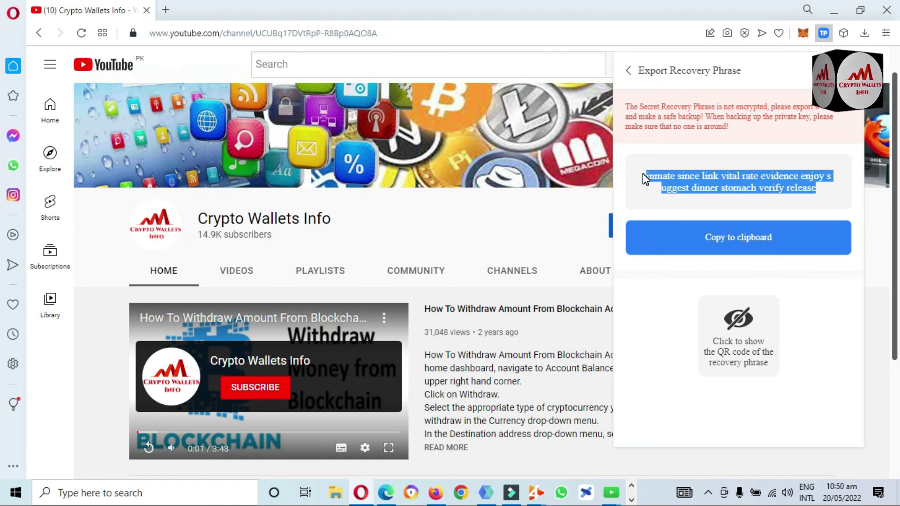
{"action": "left_click", "coordinate": [628, 71]}
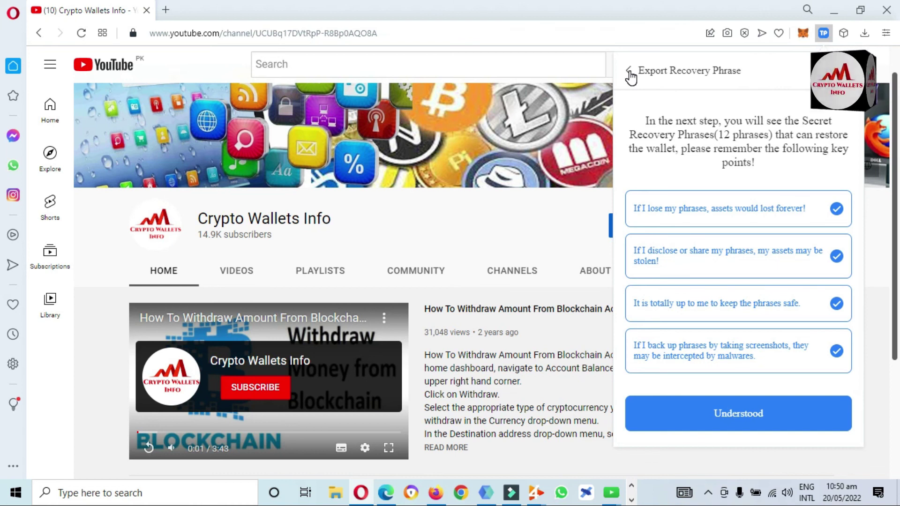
Step: Close the wallet panel and select the 'Crypto Wallets Info' channel name on YouTube
{"action": "left_click", "coordinate": [395, 209]}
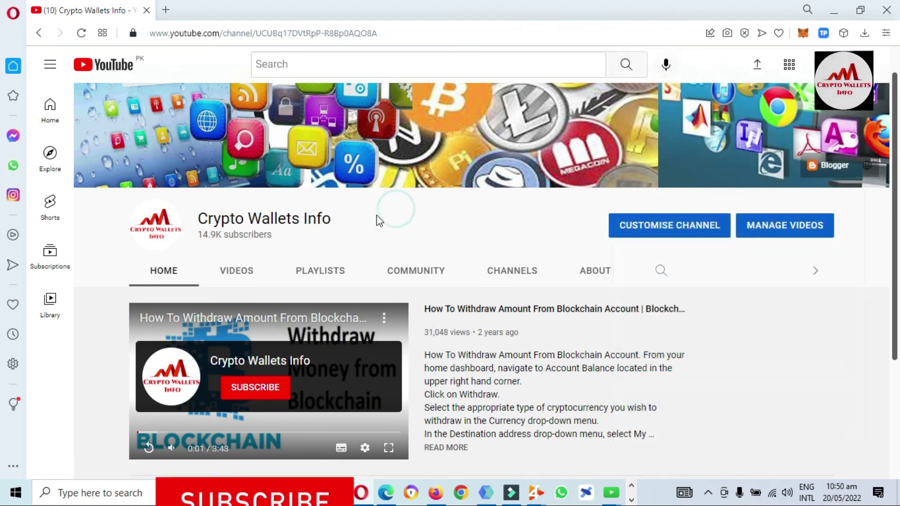
{"action": "left_click_drag", "start_coordinate": [336, 220], "coordinate": [198, 214]}
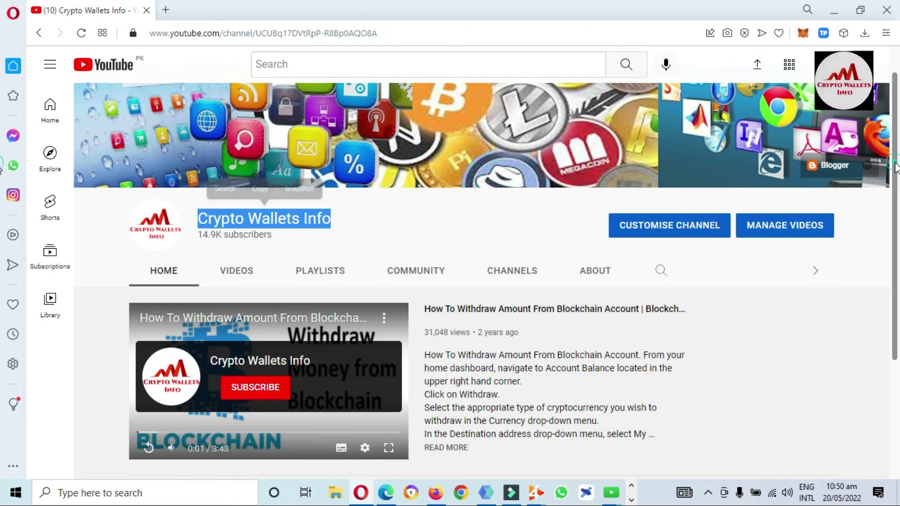
{"action": "scroll", "coordinate": [892, 168], "scroll_direction": "down", "scroll_amount": 3}
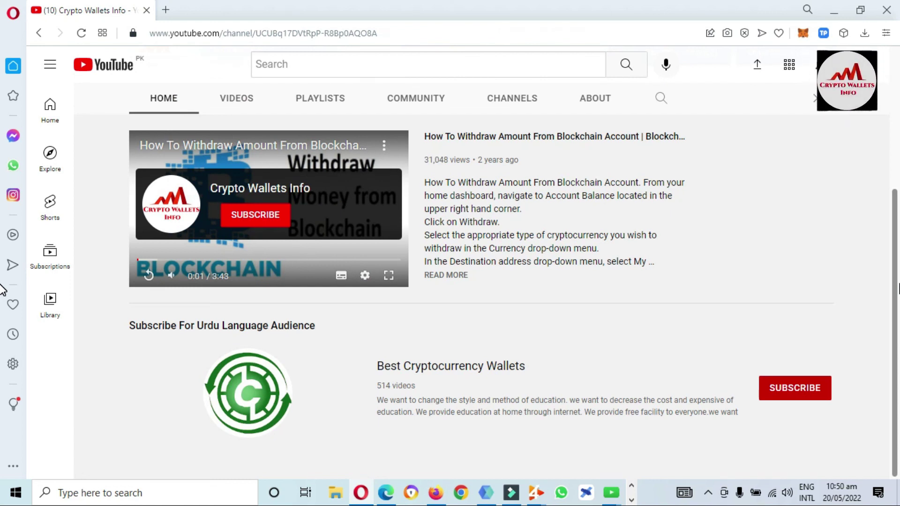
{"action": "left_click_drag", "start_coordinate": [894, 289], "coordinate": [894, 206]}
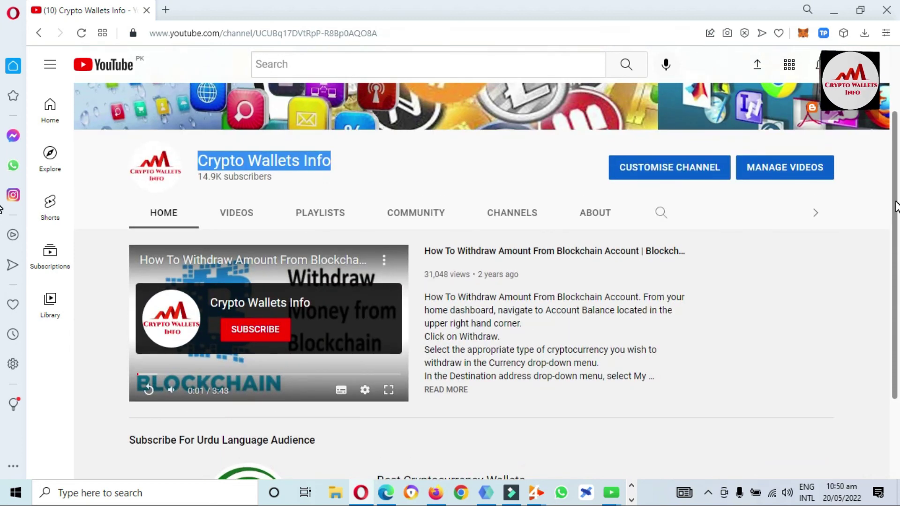